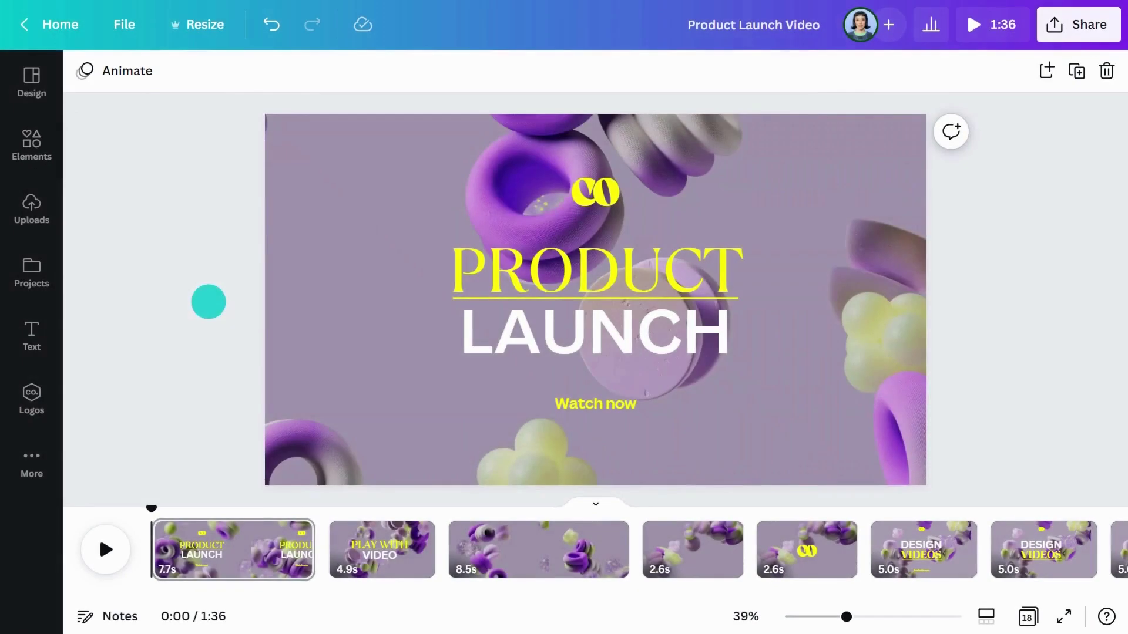
- Go to Elements > Audio and show all tracks in the YouTube music category
click(33, 141)
scroll(65, 194, down, 5)
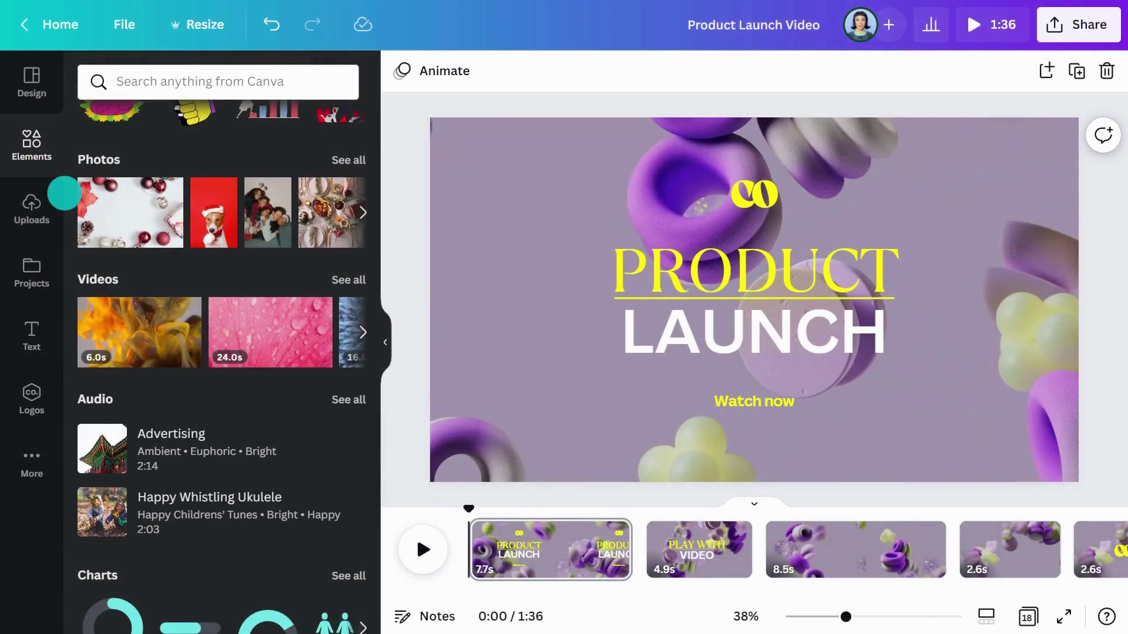
click(23, 464)
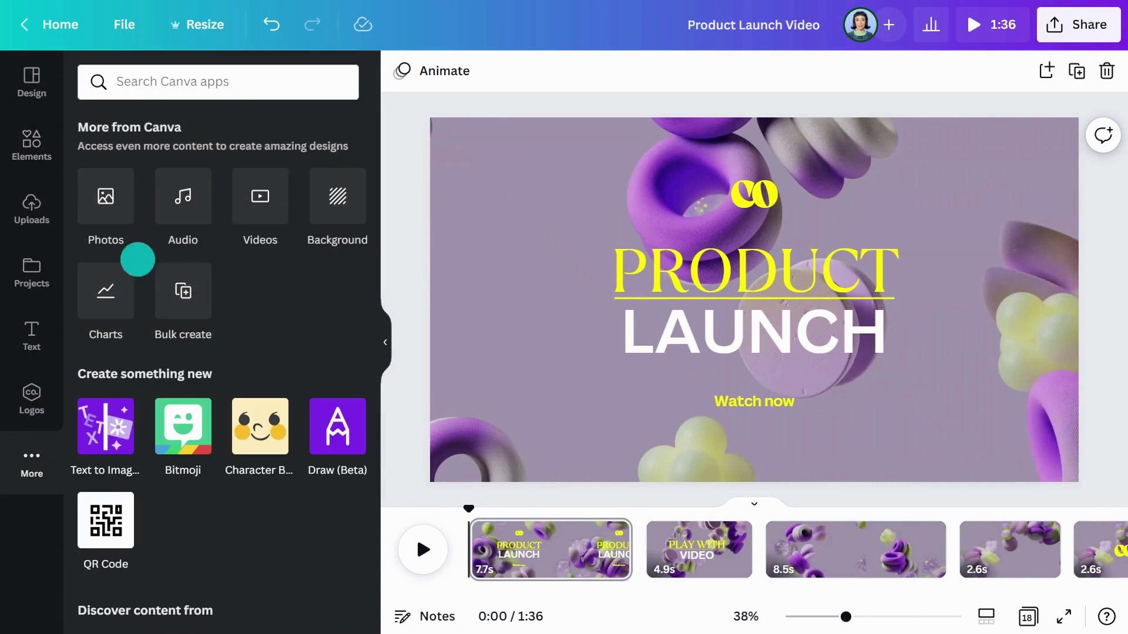
click(176, 191)
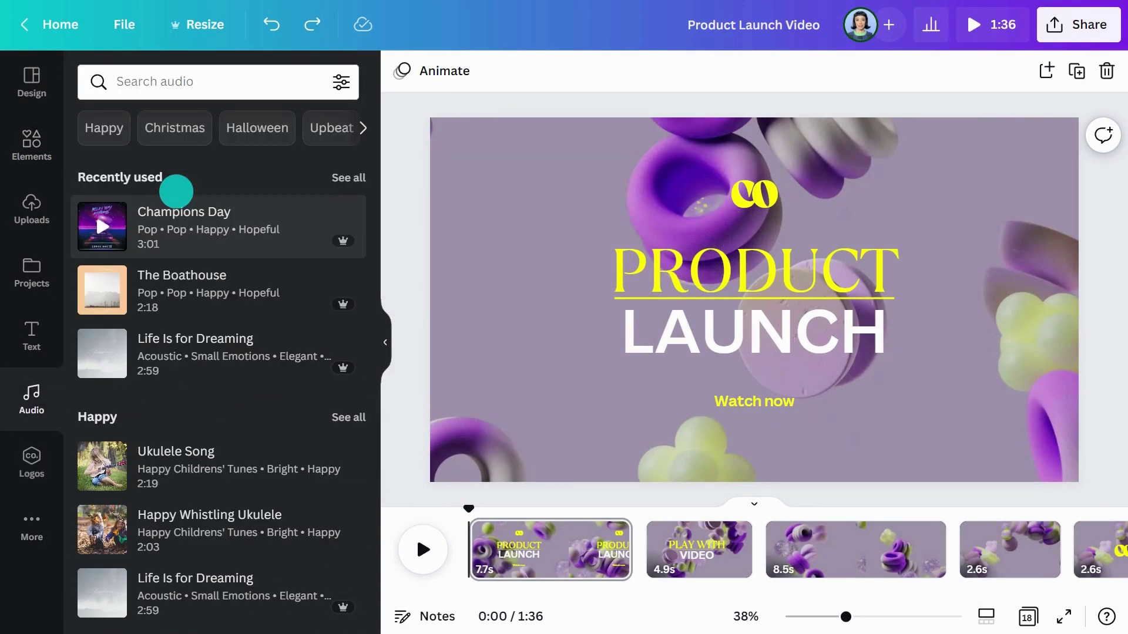
scroll(175, 191, down, 12)
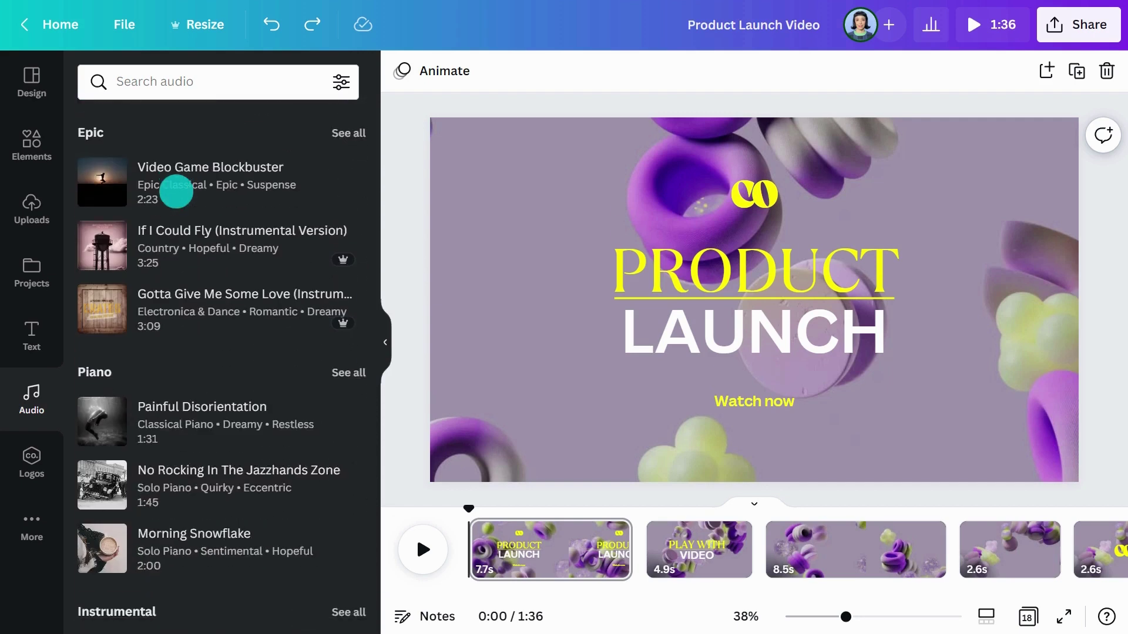
scroll(175, 191, down, 15)
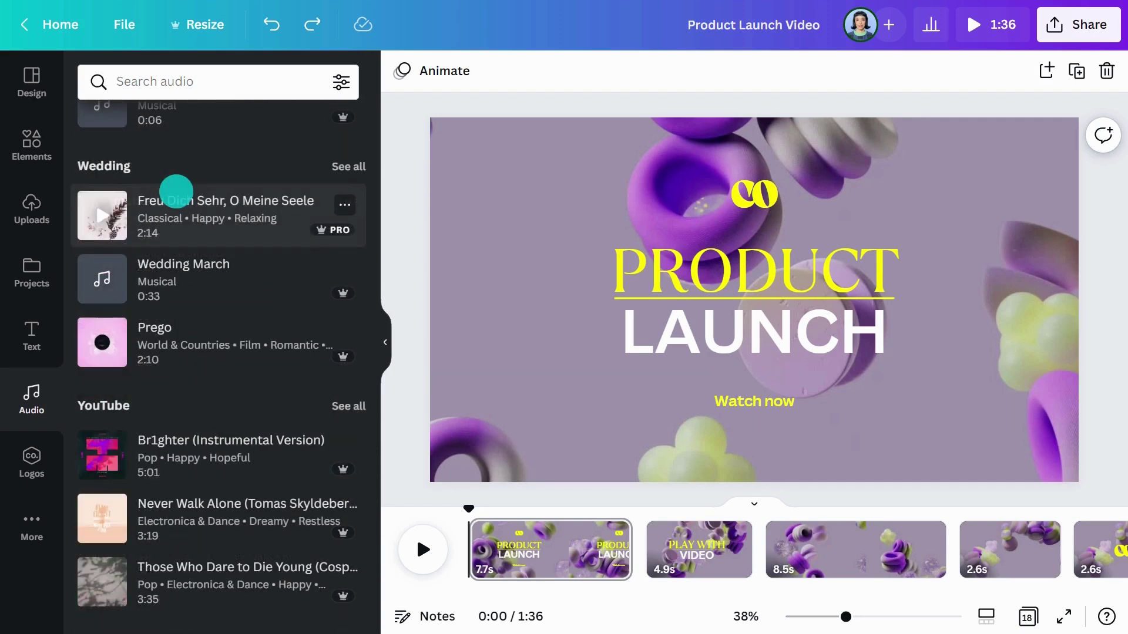
click(349, 408)
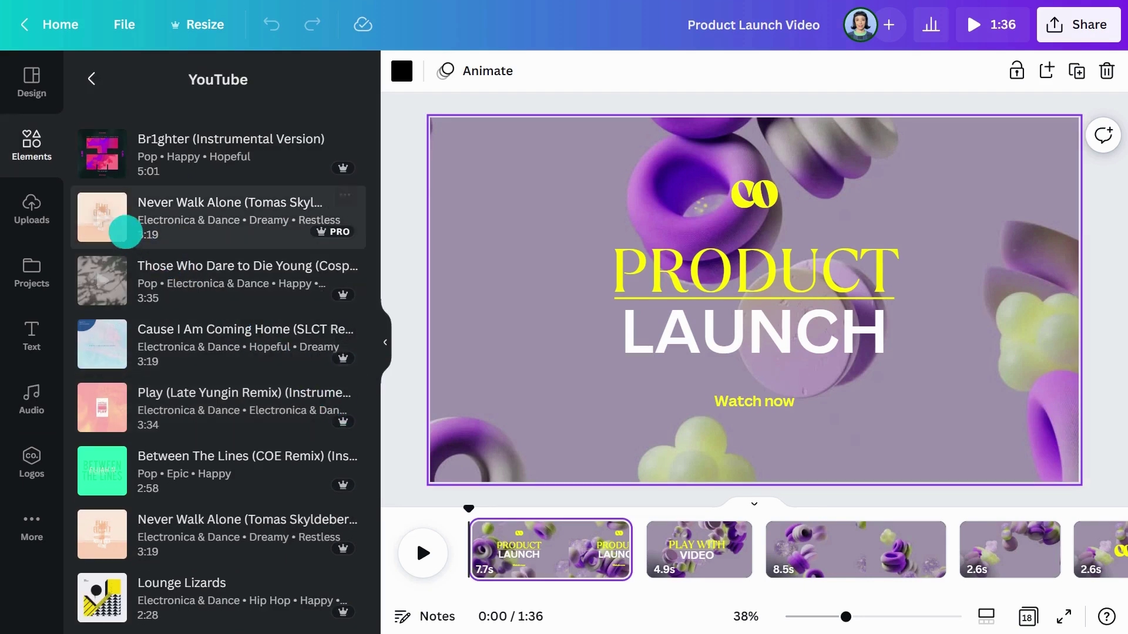
- Preview Never Walk Alone and add it as a 1:36 background music layer
click(103, 216)
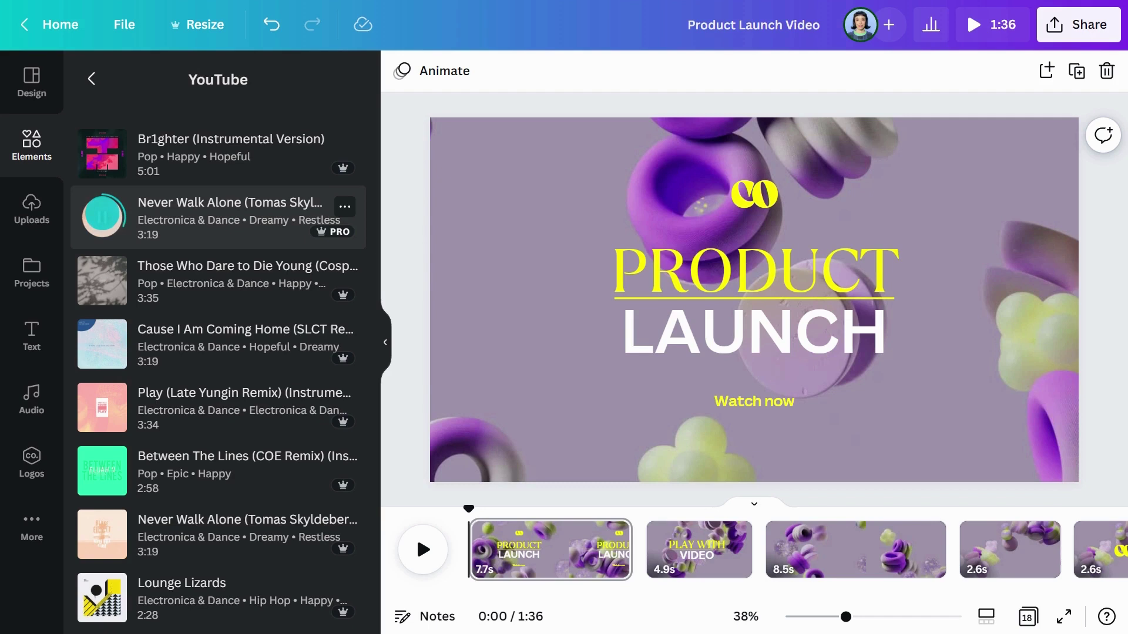
drag(103, 217, 451, 209)
click(385, 341)
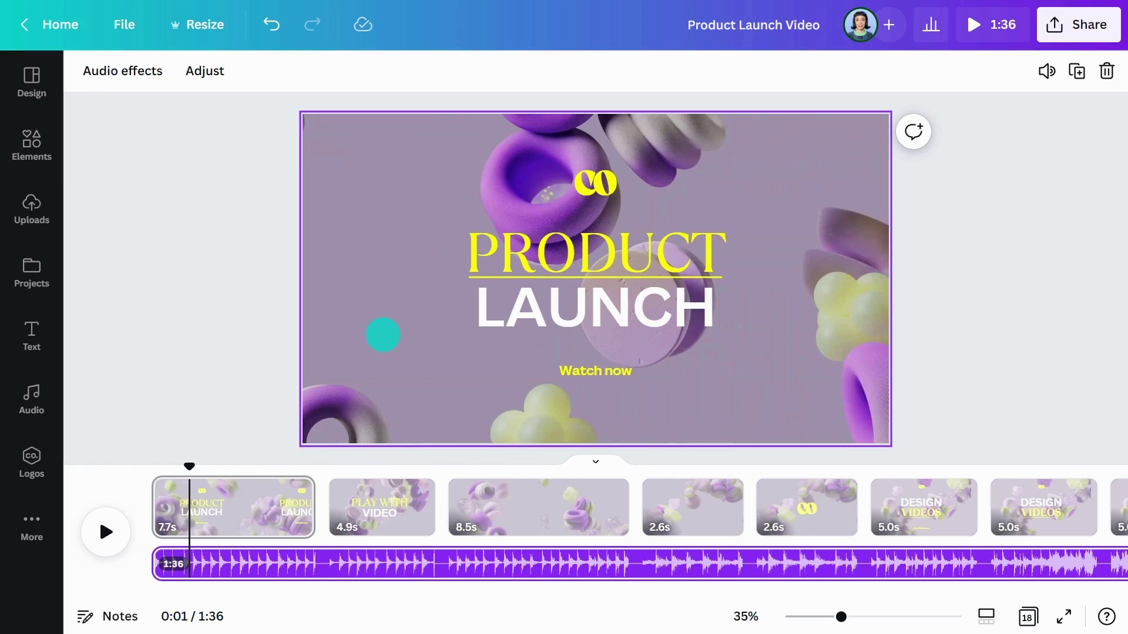
- Shift the background music's start by 1.4 s and lower its volume to 21
drag(323, 553, 158, 546)
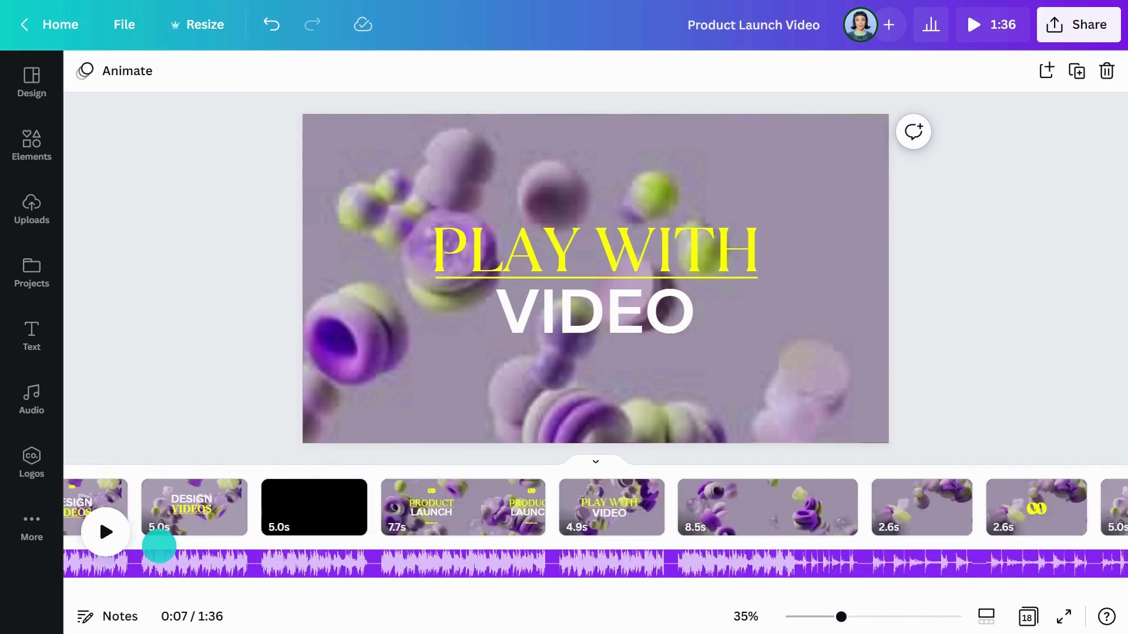
click(969, 555)
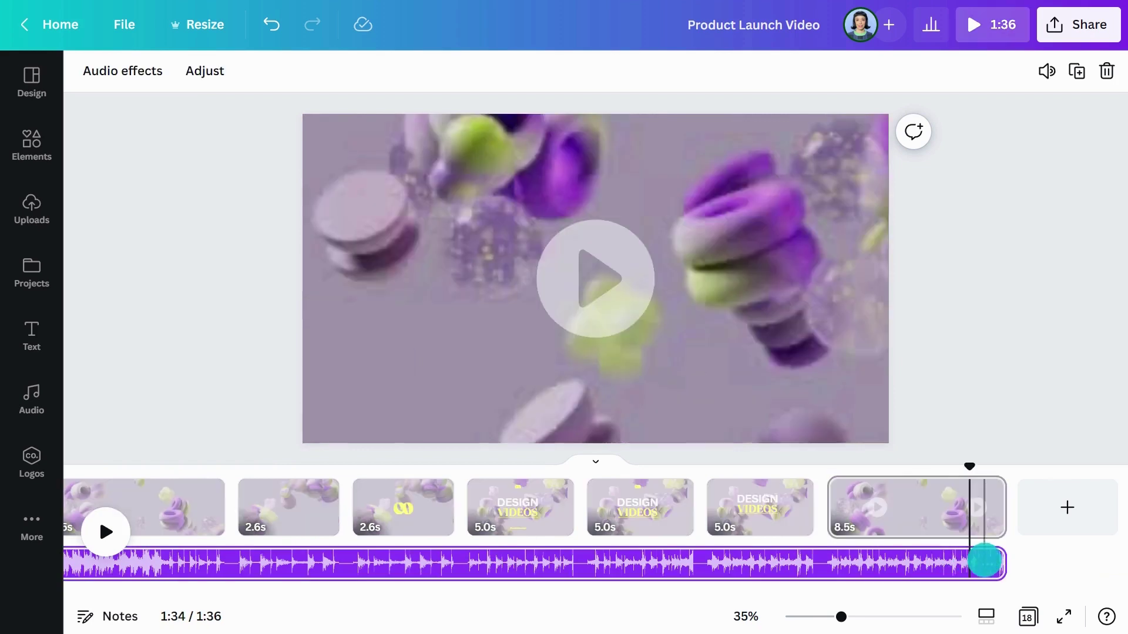
click(986, 564)
click(986, 429)
drag(964, 144, 812, 143)
click(919, 205)
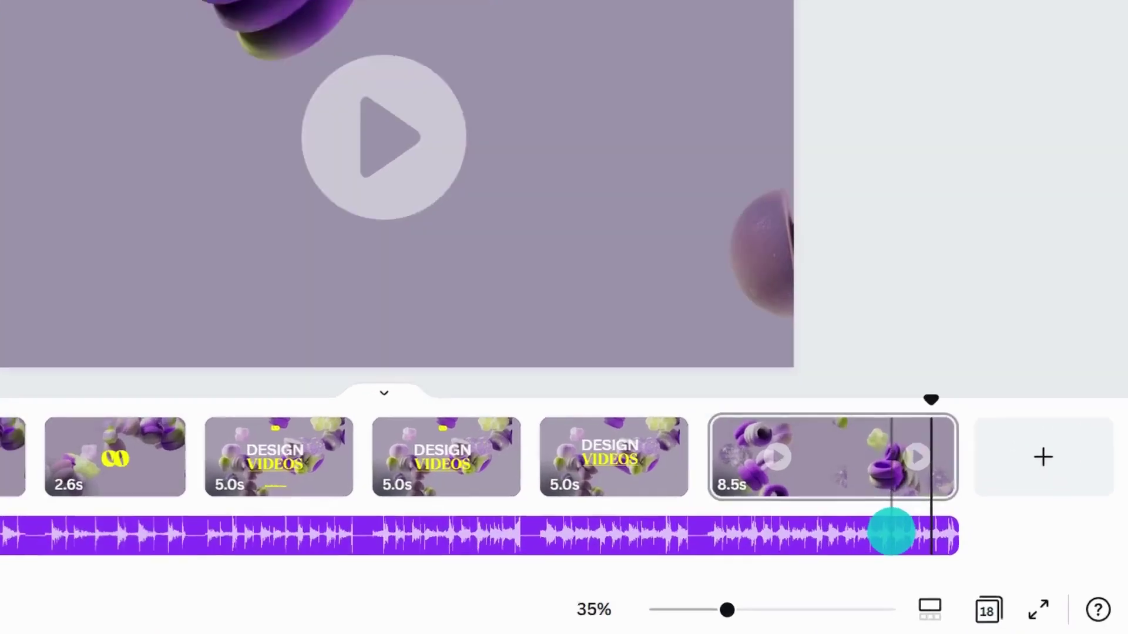
click(958, 560)
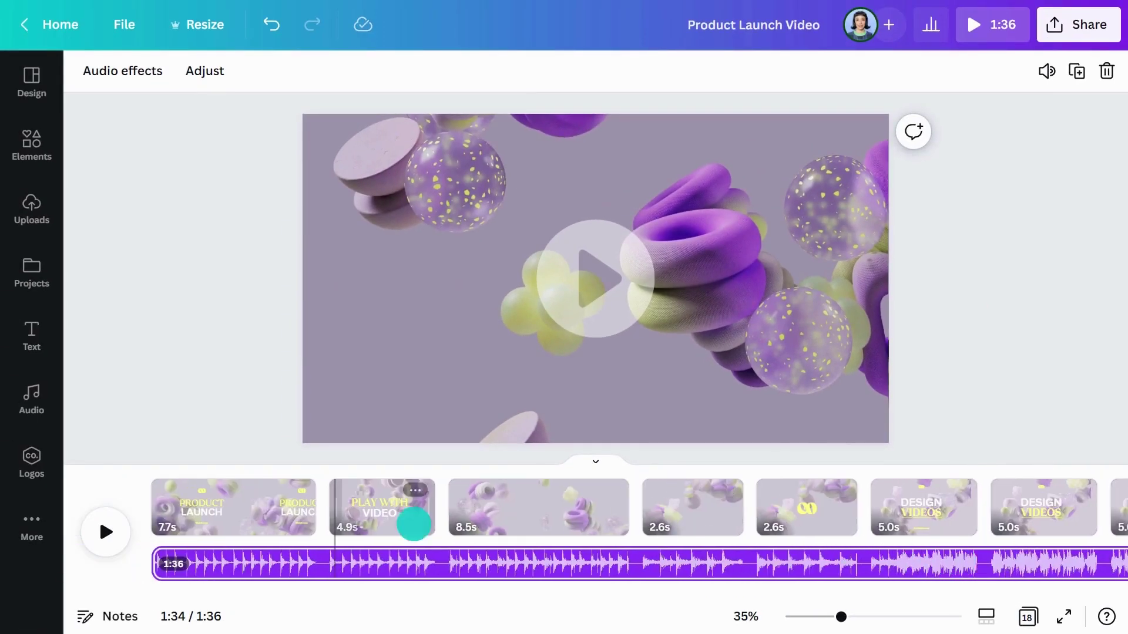
- Split the opening Product Launch page, delete the second part and trim it to 4.2 s
click(260, 514)
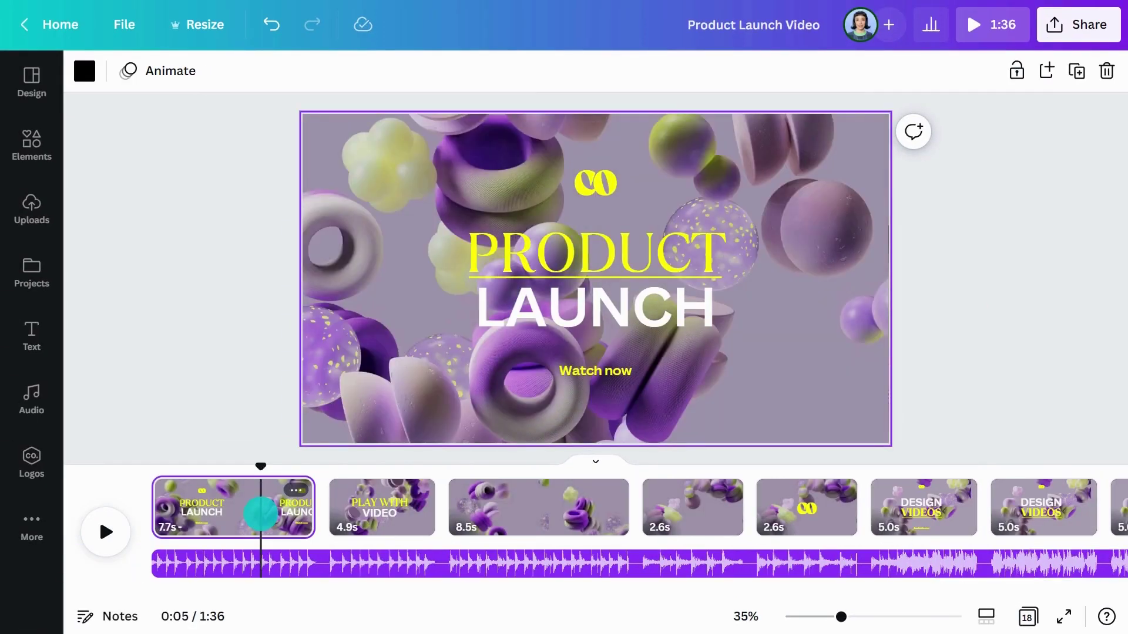
right_click(261, 514)
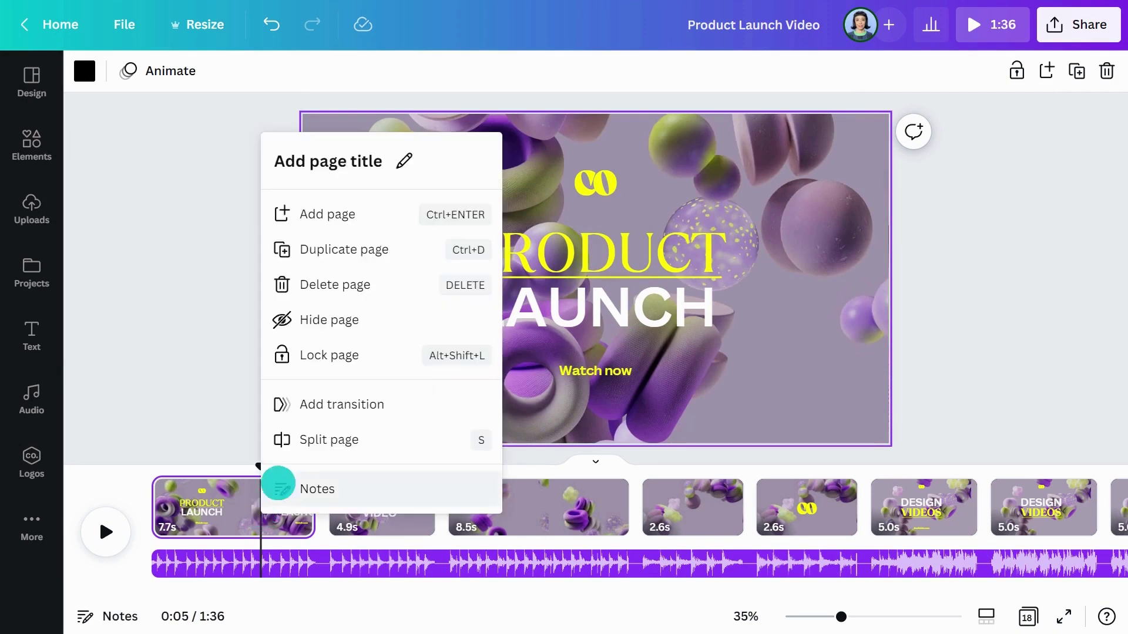
click(302, 438)
key(Delete)
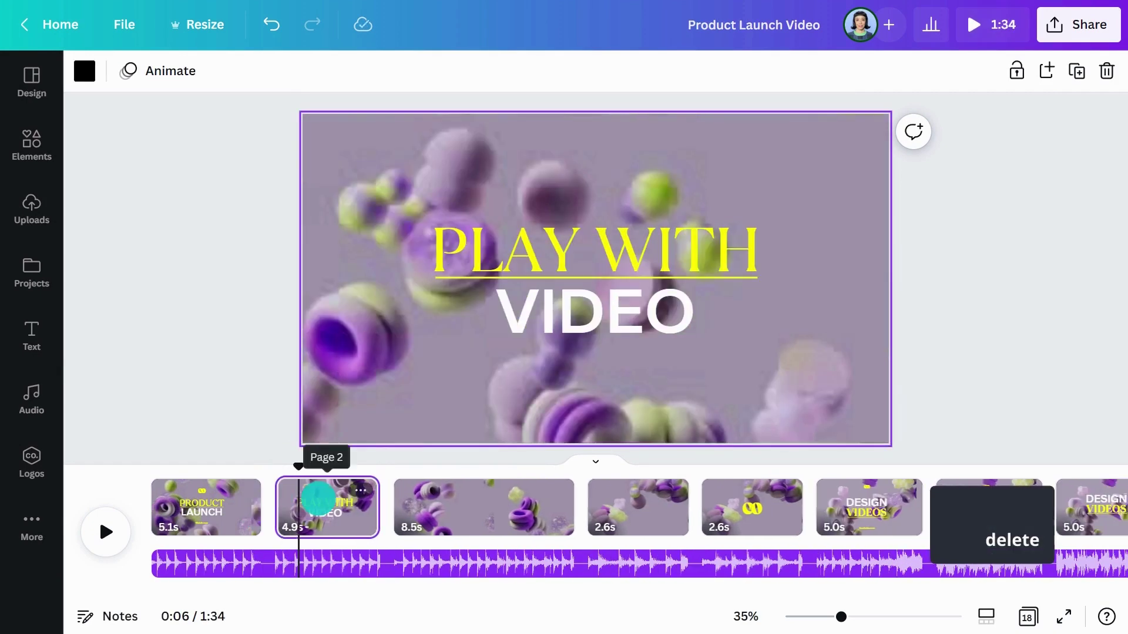
drag(262, 504, 238, 502)
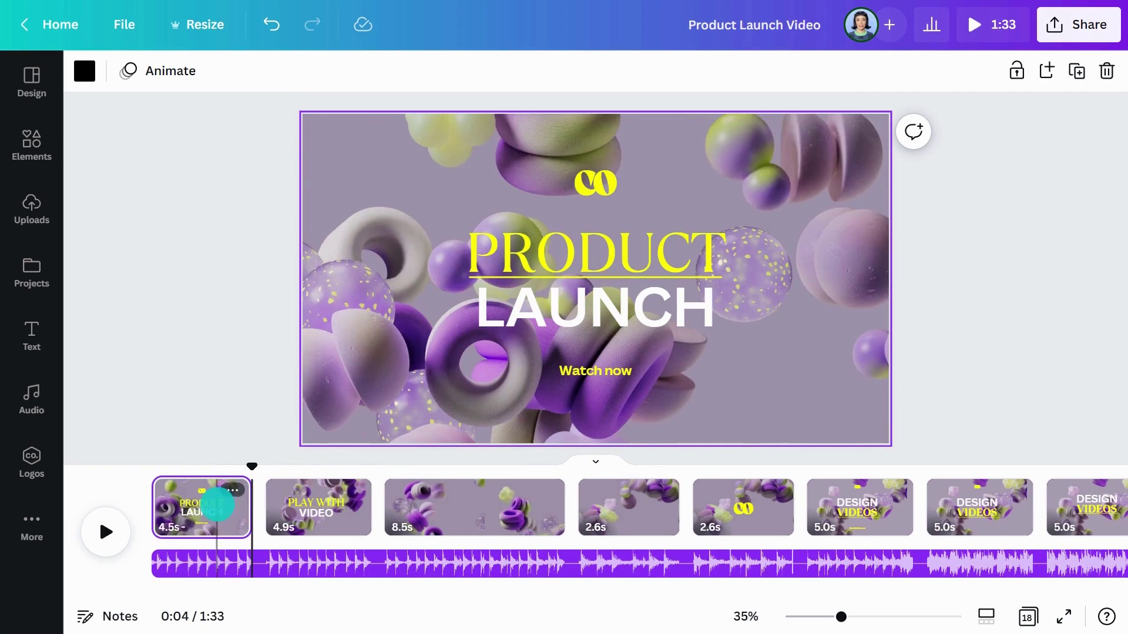
- Add a Circle Wipe transition with direction Out after the opening page
right_click(219, 501)
click(276, 395)
click(141, 291)
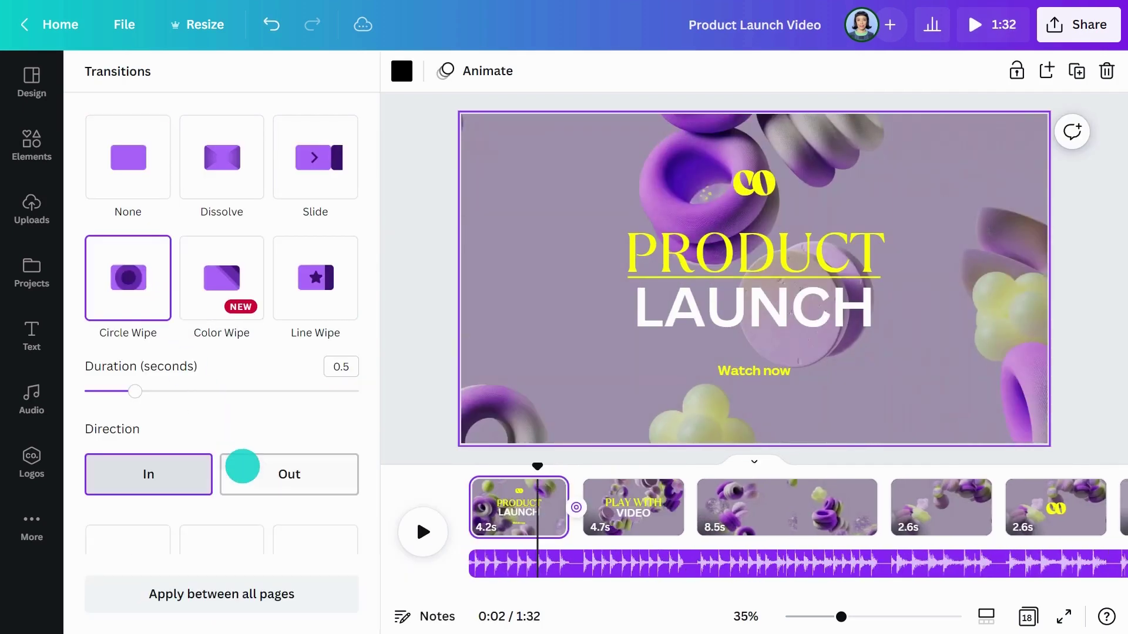
click(243, 466)
click(387, 305)
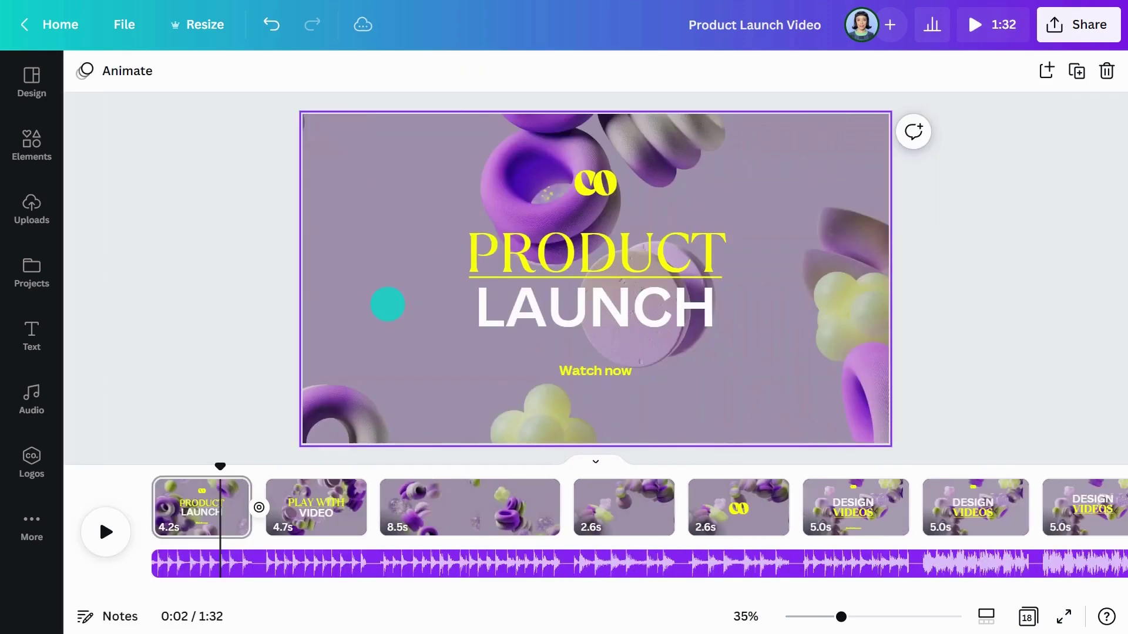
scroll(372, 517, right, 5)
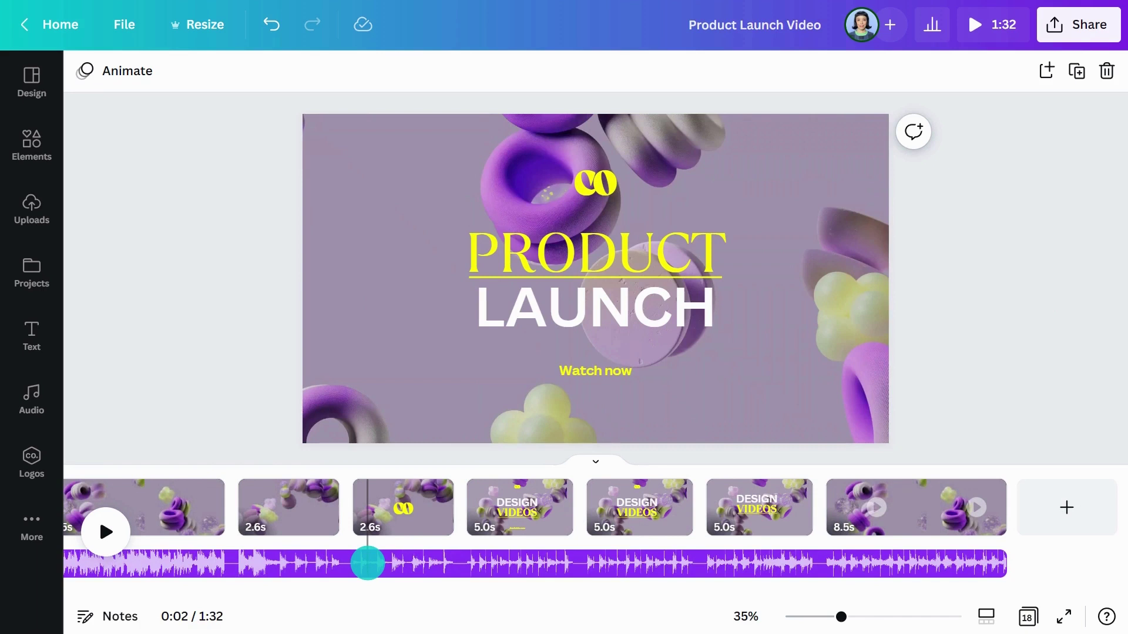
- Give the background music a 1.0 s fade-out and return to page 1
click(368, 563)
right_click(990, 564)
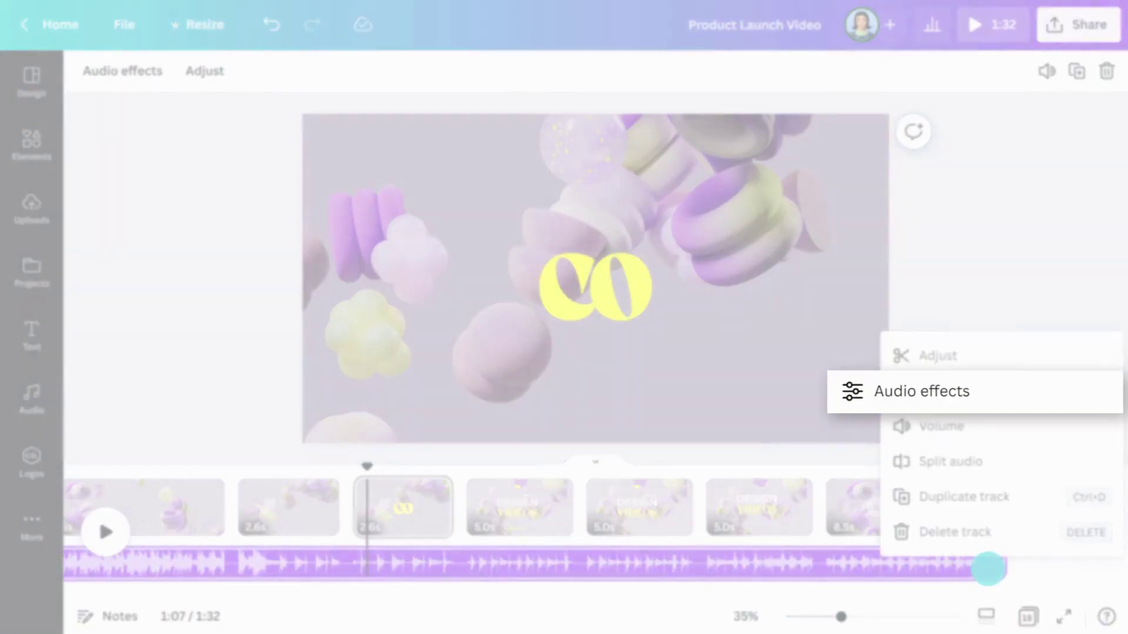
click(976, 395)
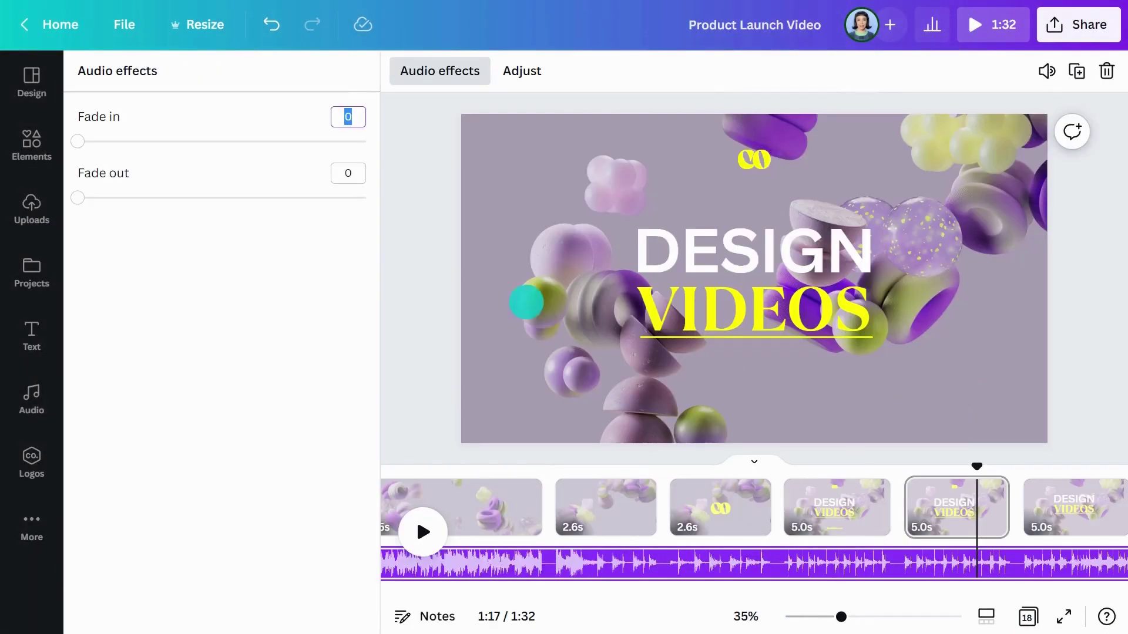
drag(78, 197, 164, 206)
click(358, 258)
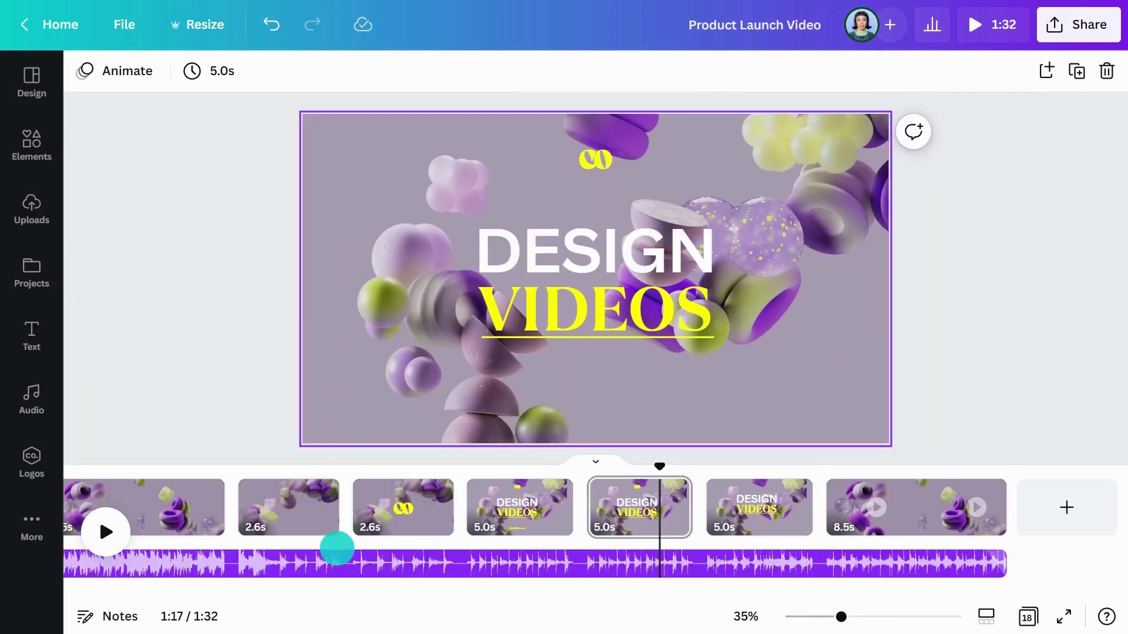
scroll(337, 549, left, 6)
click(172, 508)
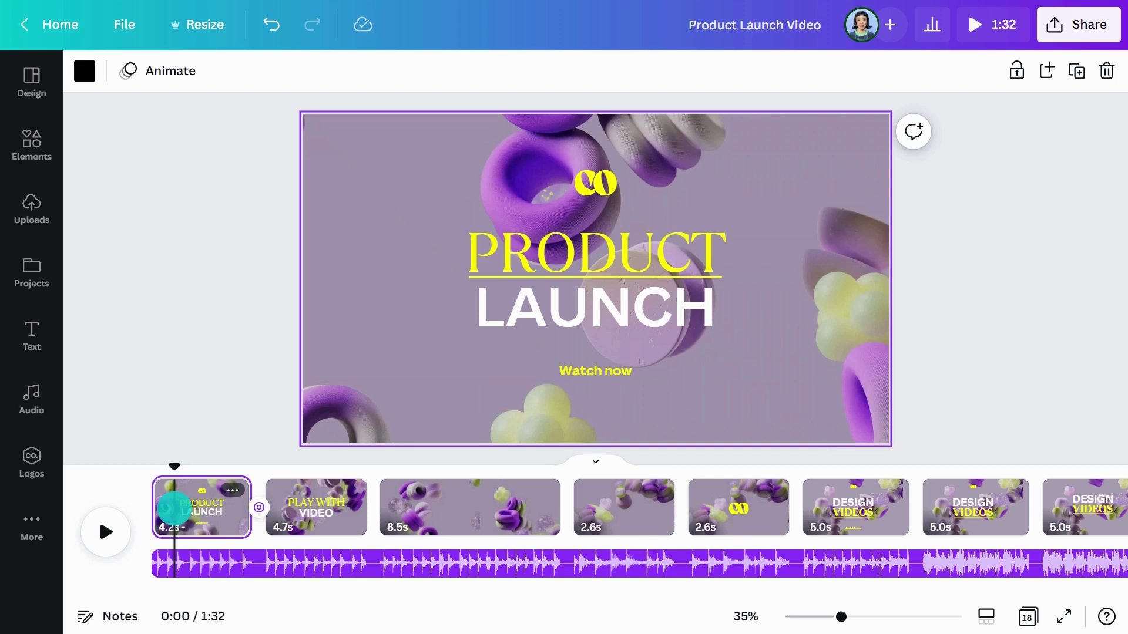
- Search audio for 'whooshy zap' and add Whooshy Zap Sting 2 at the video's start
click(33, 144)
click(92, 80)
click(131, 121)
text(whooshy zap)
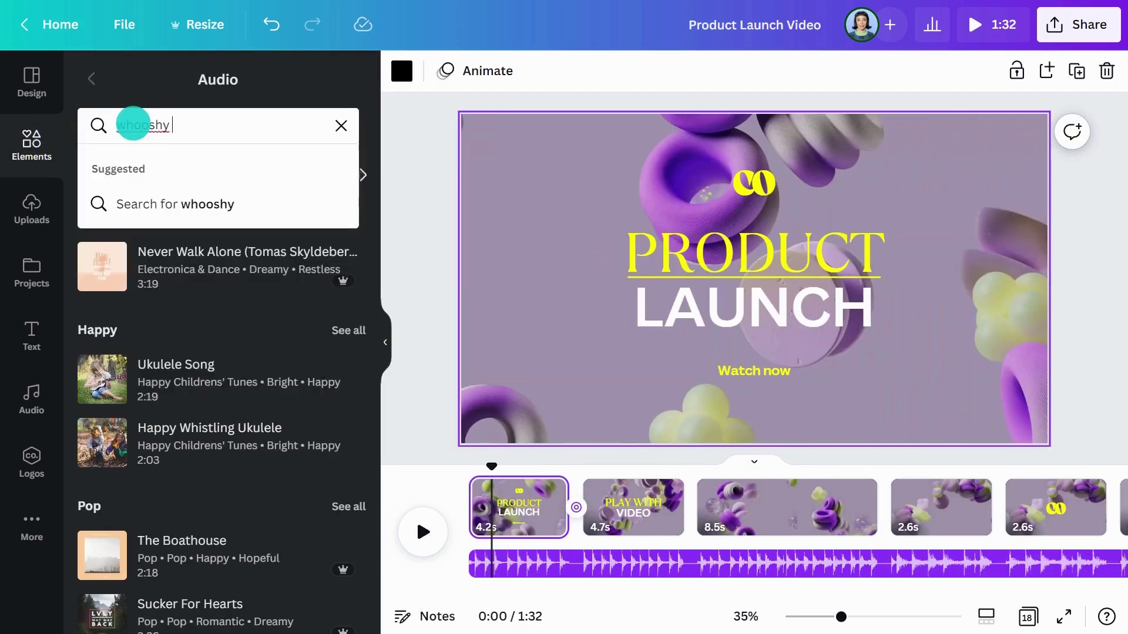
key(Return)
drag(106, 176, 483, 329)
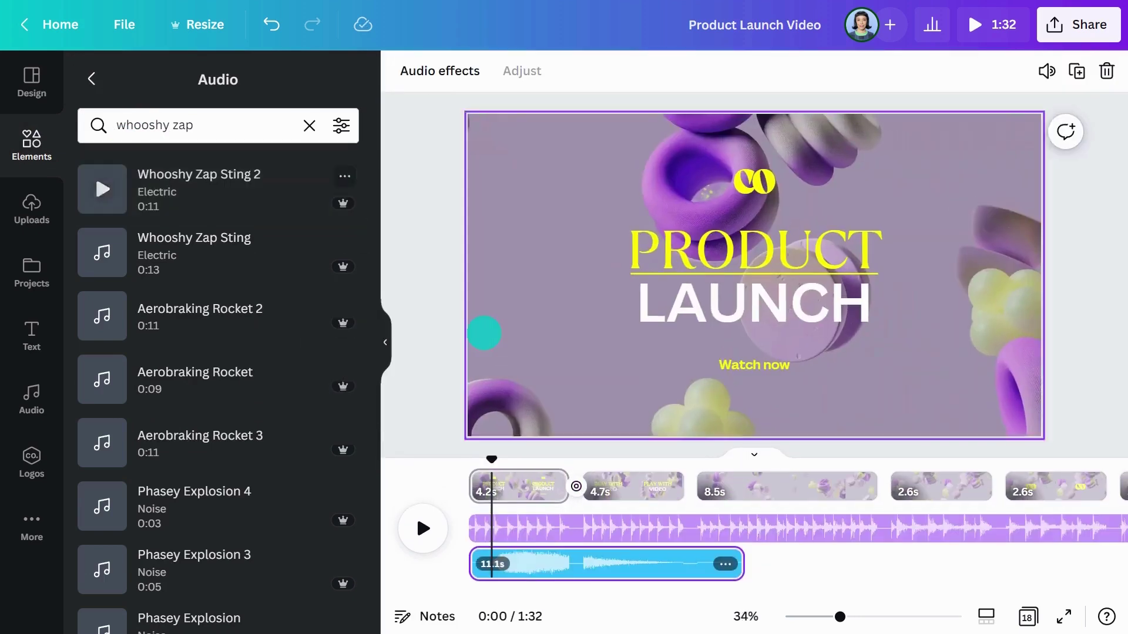
- Search 'crowd app' and add Crowd Applause 2 at about 0:10
click(309, 132)
text(crowd app)
click(277, 206)
drag(246, 379, 646, 564)
click(382, 343)
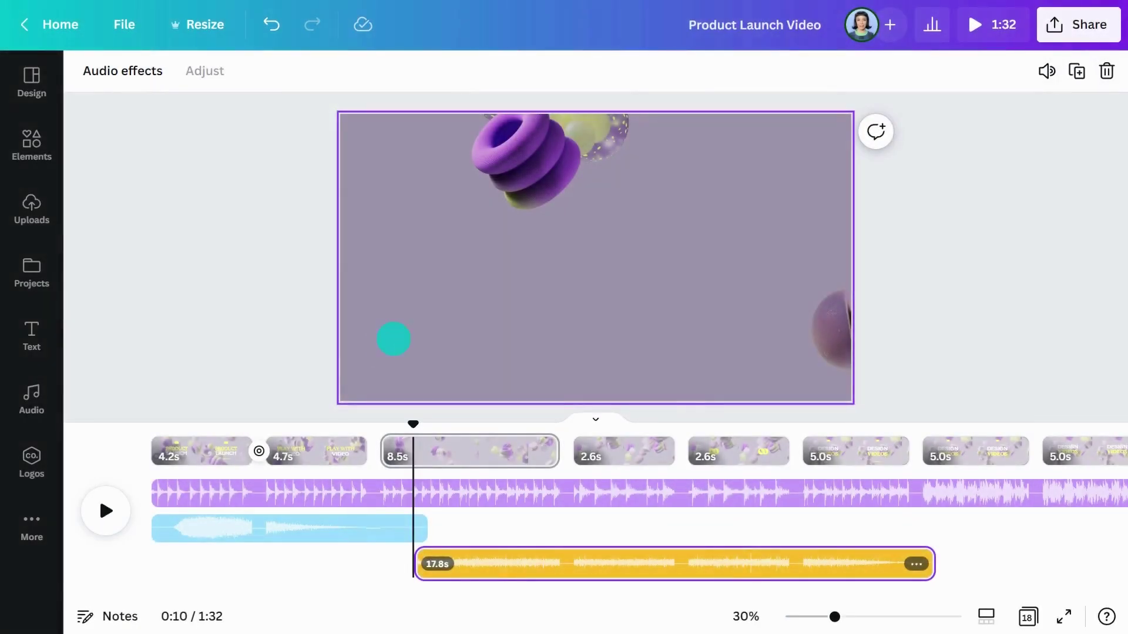
- Duplicate the crowd applause clip and move clips so they start after the opening whoosh
click(1076, 71)
drag(559, 516, 443, 569)
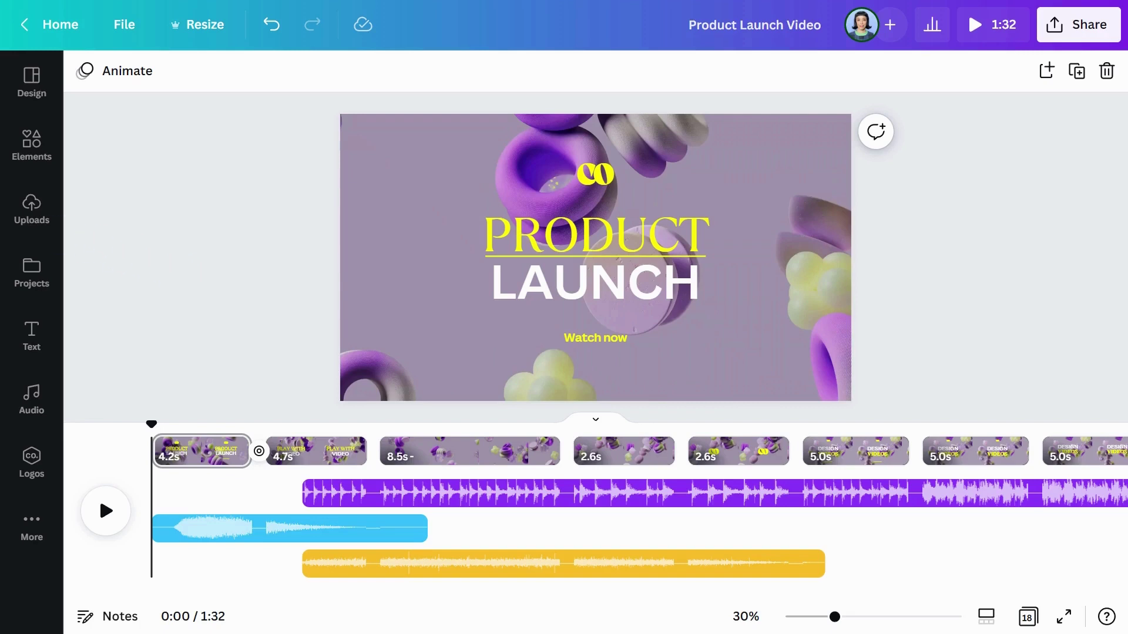
- Add Voice Over 1.m4a from Uploads, trim it to 5.3 s and place it around 0:12
click(31, 208)
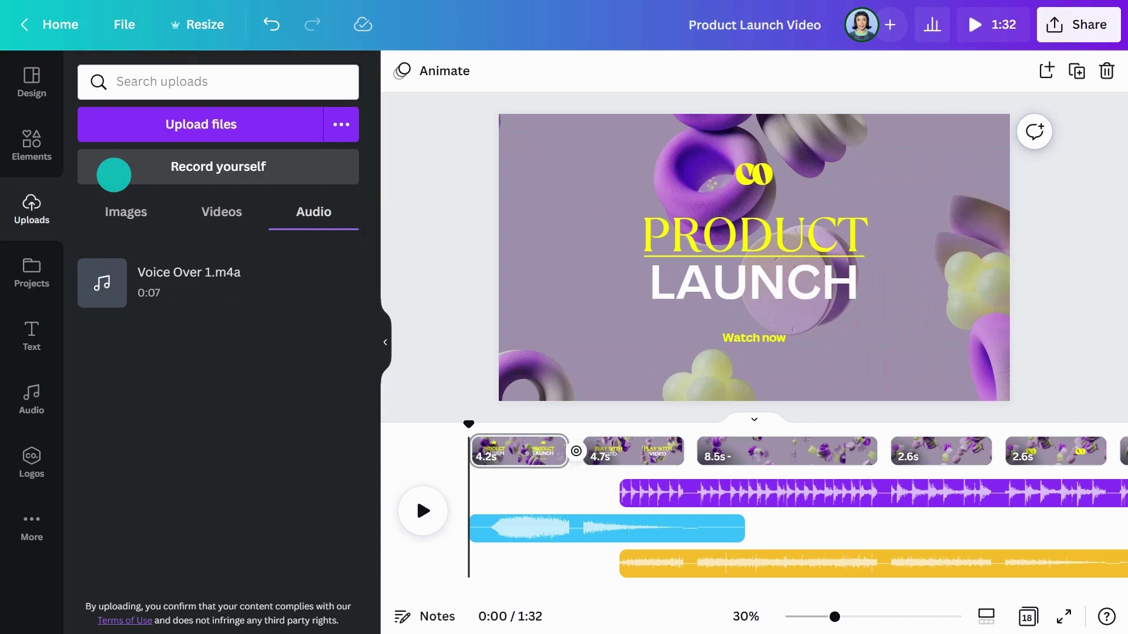
drag(105, 266, 482, 253)
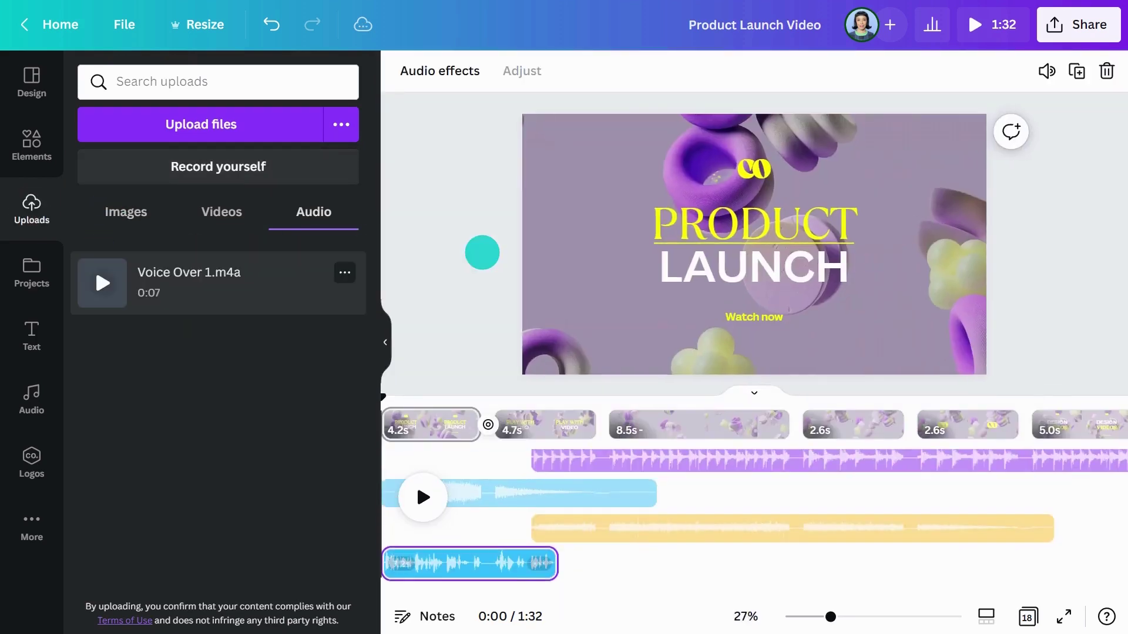
click(387, 329)
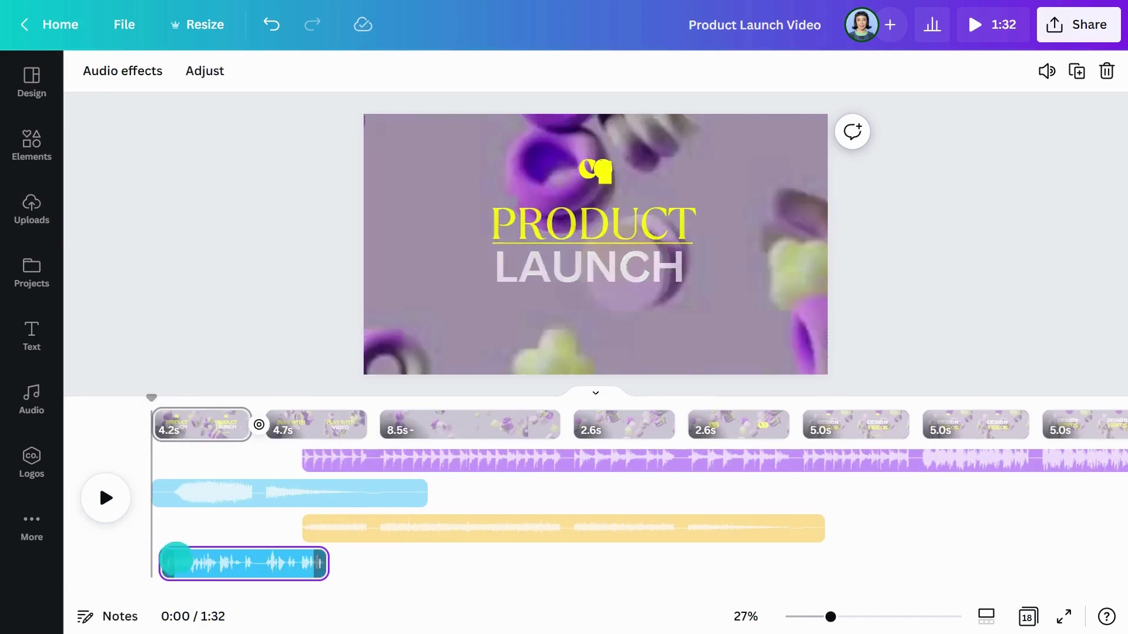
drag(176, 558, 503, 582)
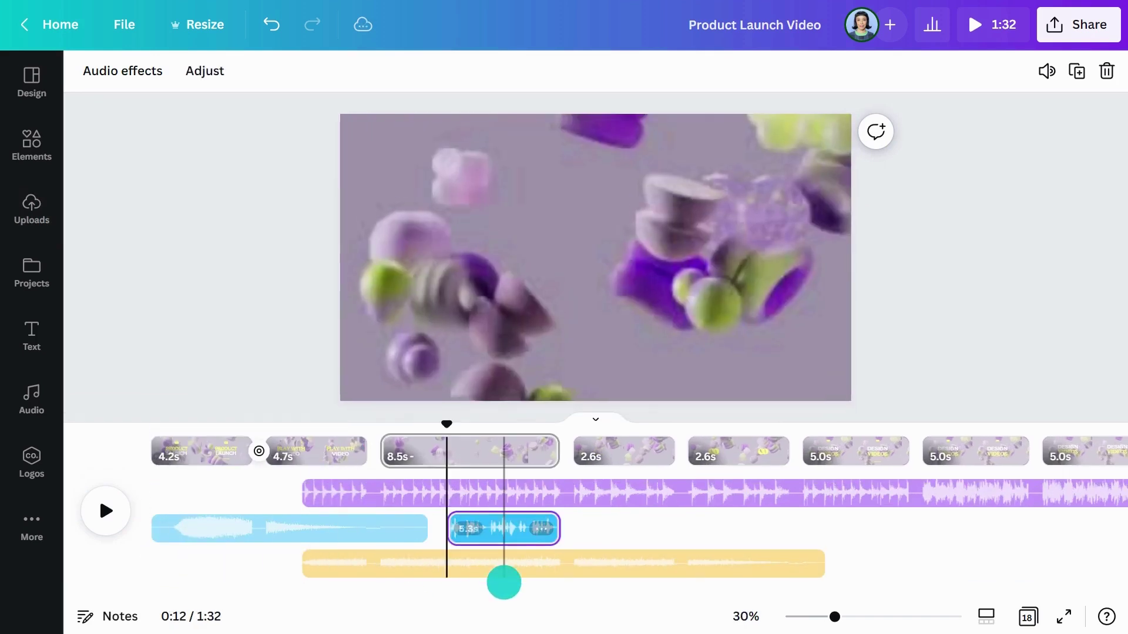
- Set the voice-over clip's volume to 50
click(540, 529)
click(590, 426)
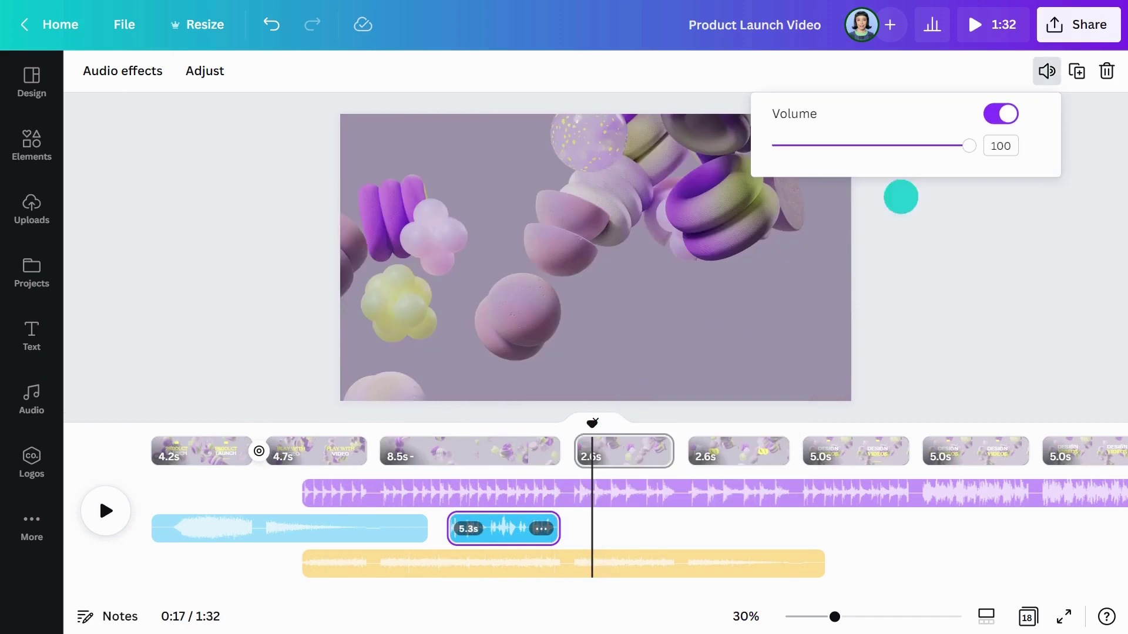
drag(907, 146, 869, 146)
click(875, 193)
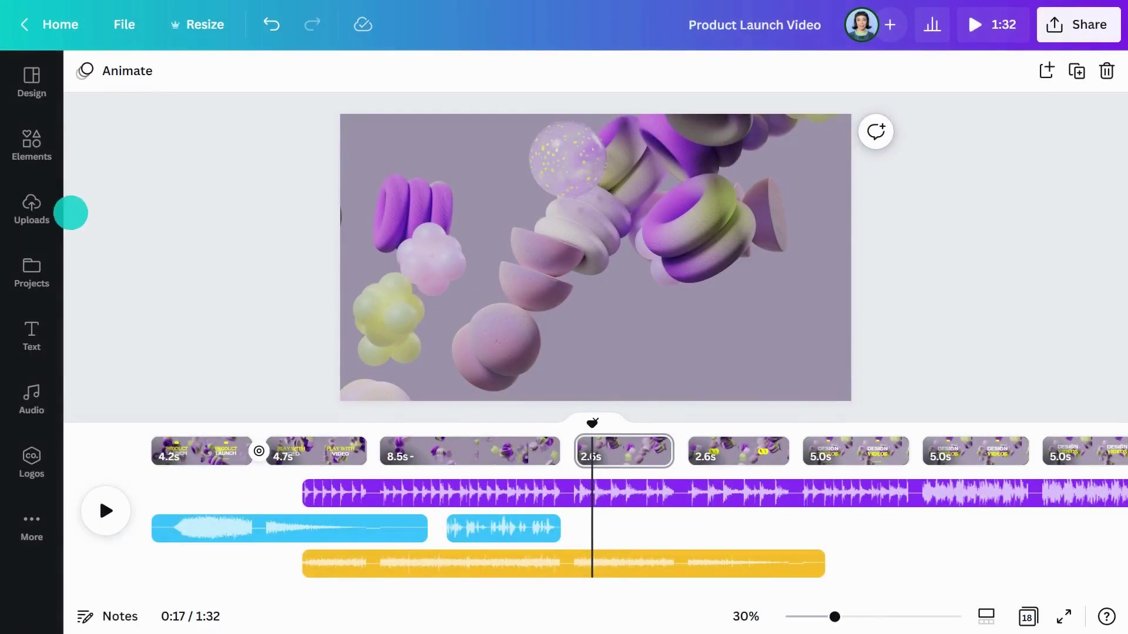
- Record a short camera-and-voice narration for page 4 with Record yourself
click(41, 209)
click(43, 209)
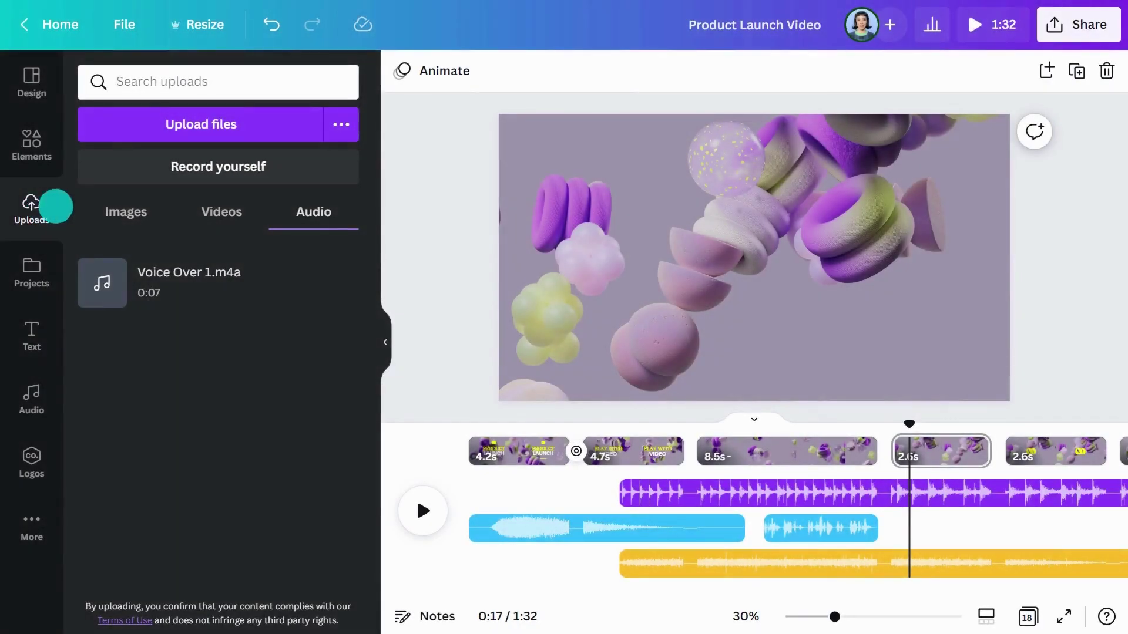
click(196, 176)
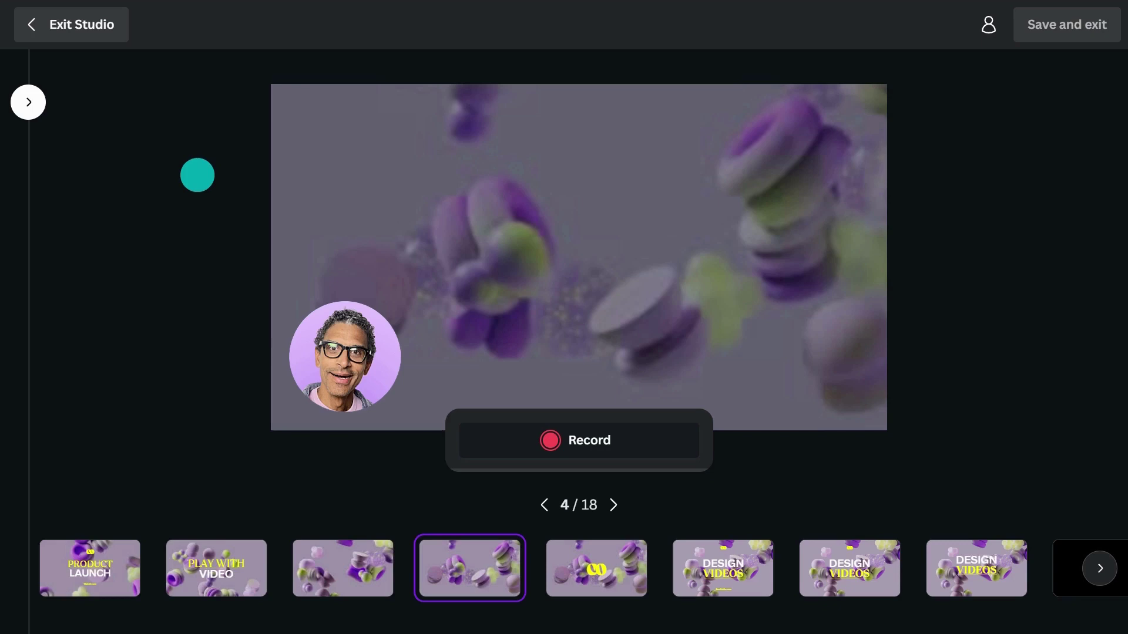
click(986, 26)
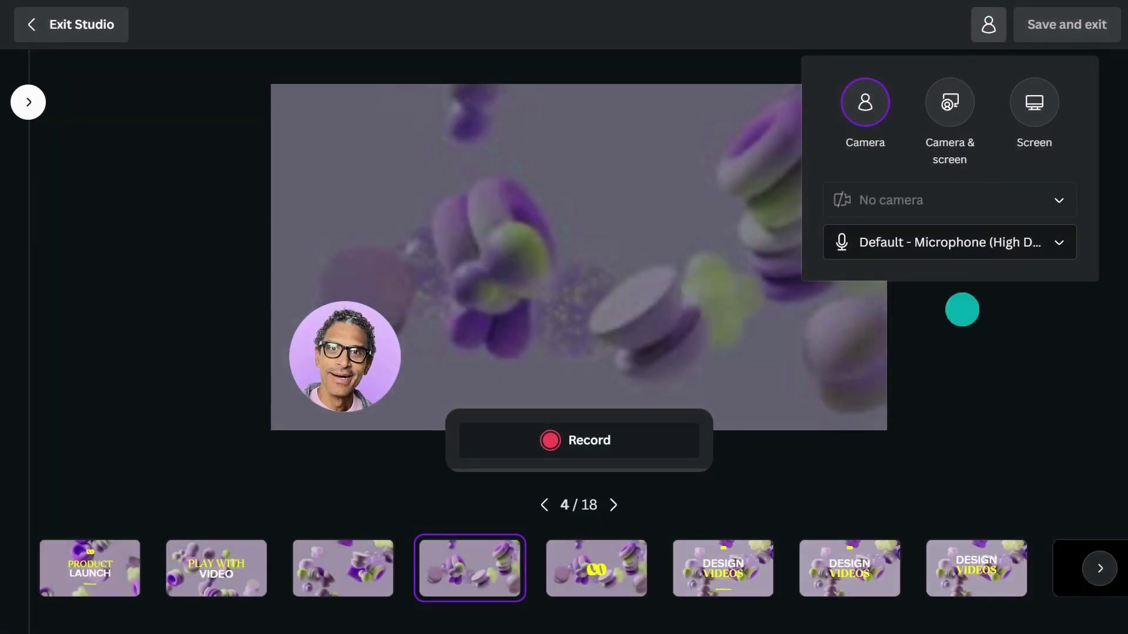
click(960, 343)
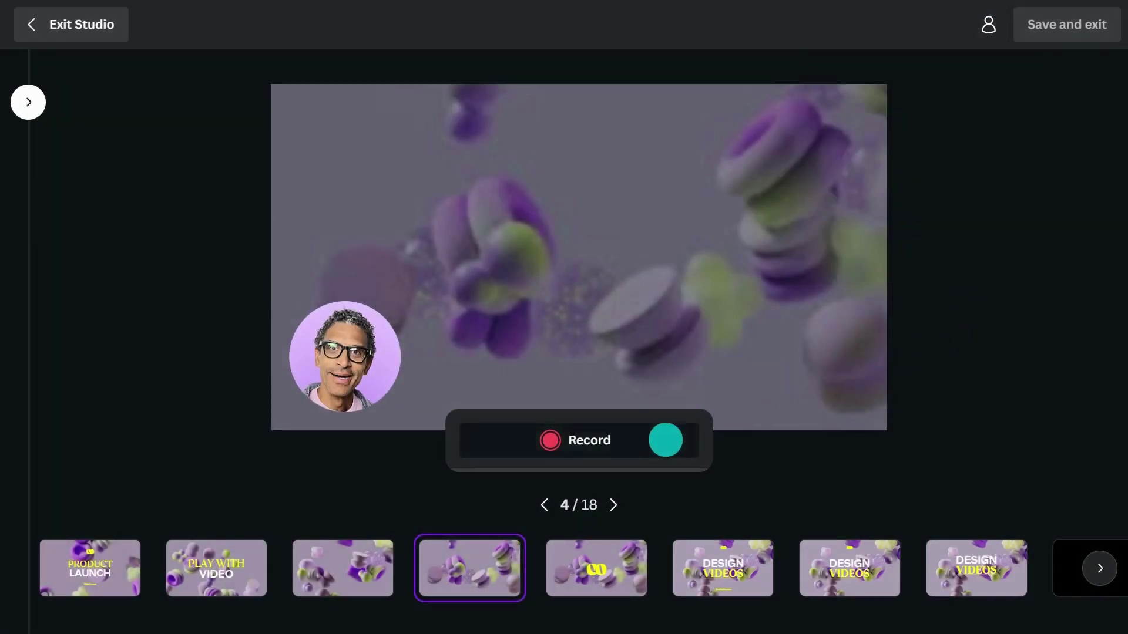
click(665, 440)
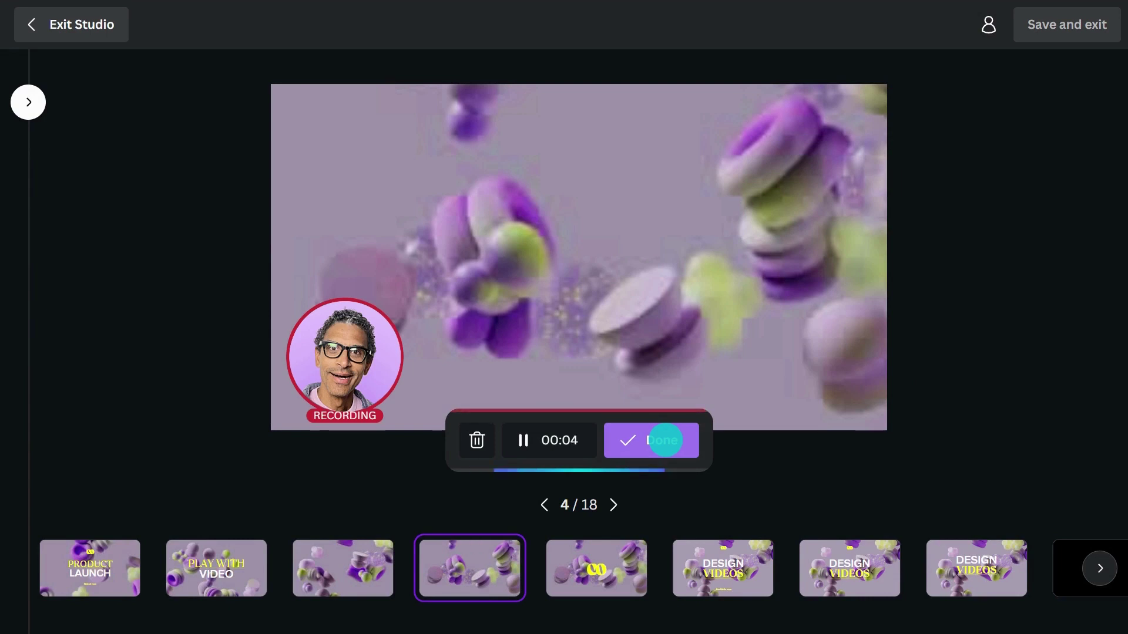
click(665, 440)
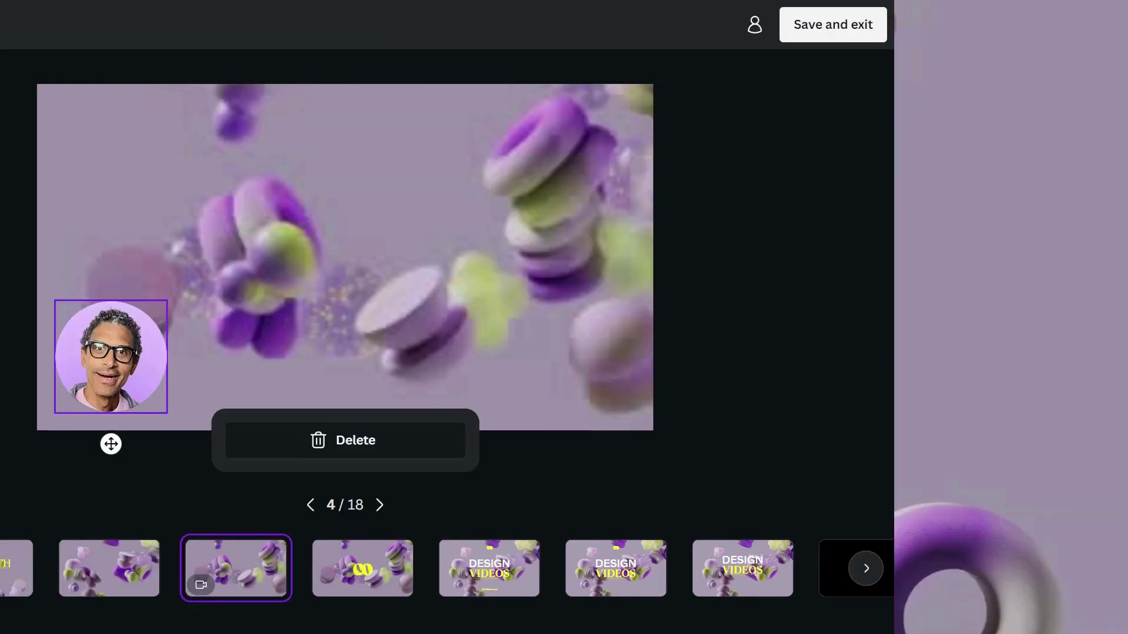